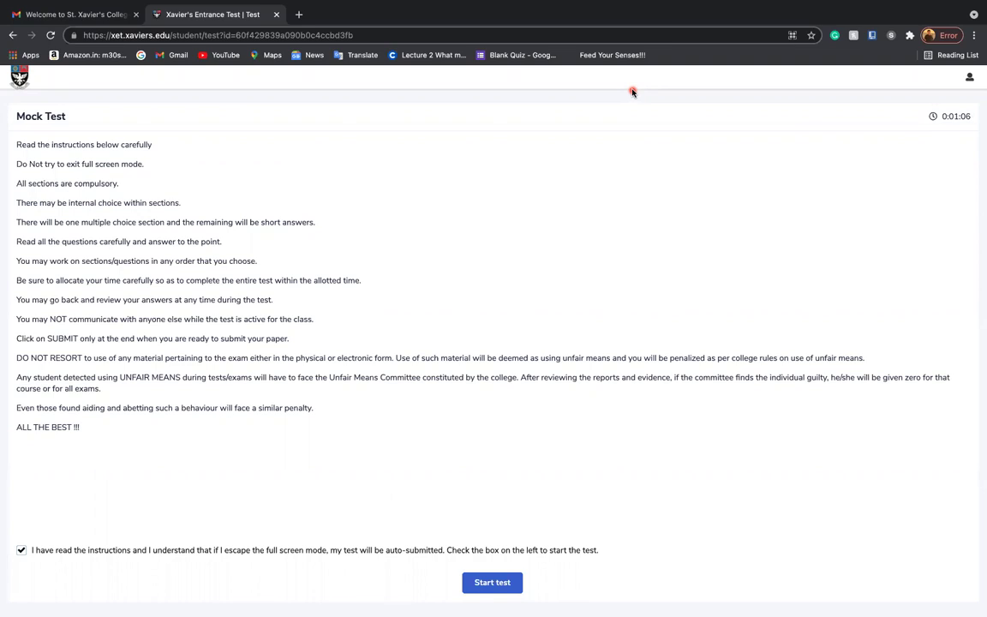
# Start the mock test, choose option d, Atlantic, for the smallest ocean question and mark that question for review
pyautogui.click(490, 582)
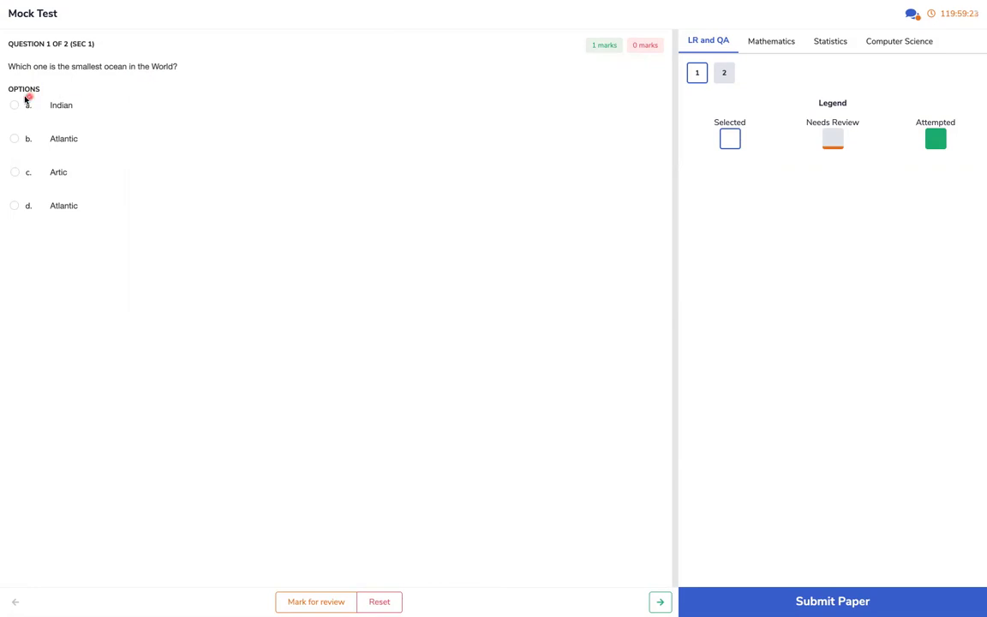
pyautogui.click(15, 106)
pyautogui.click(13, 138)
pyautogui.click(14, 172)
pyautogui.click(15, 204)
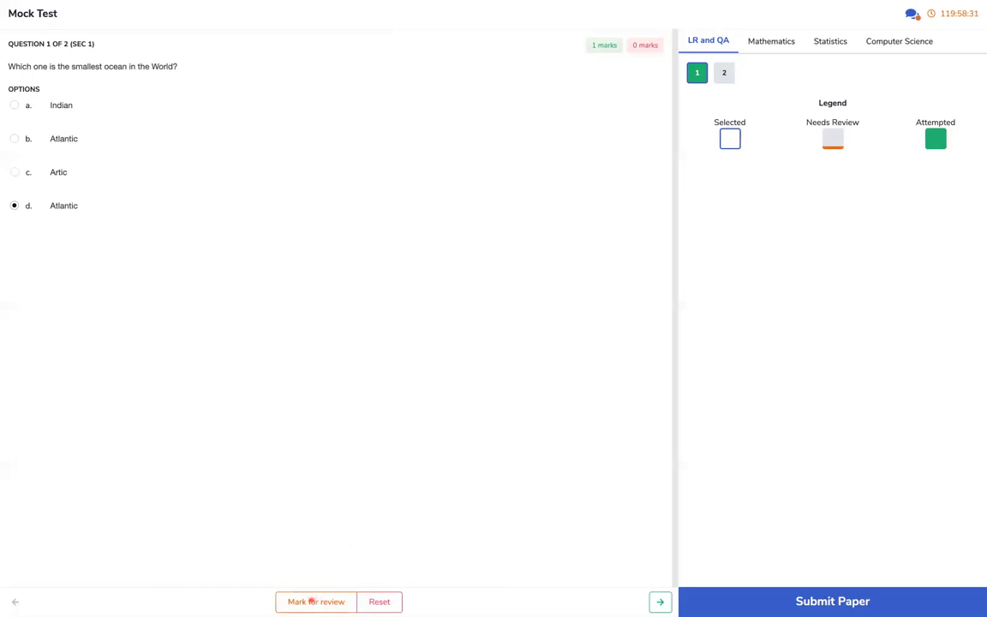
pyautogui.click(311, 603)
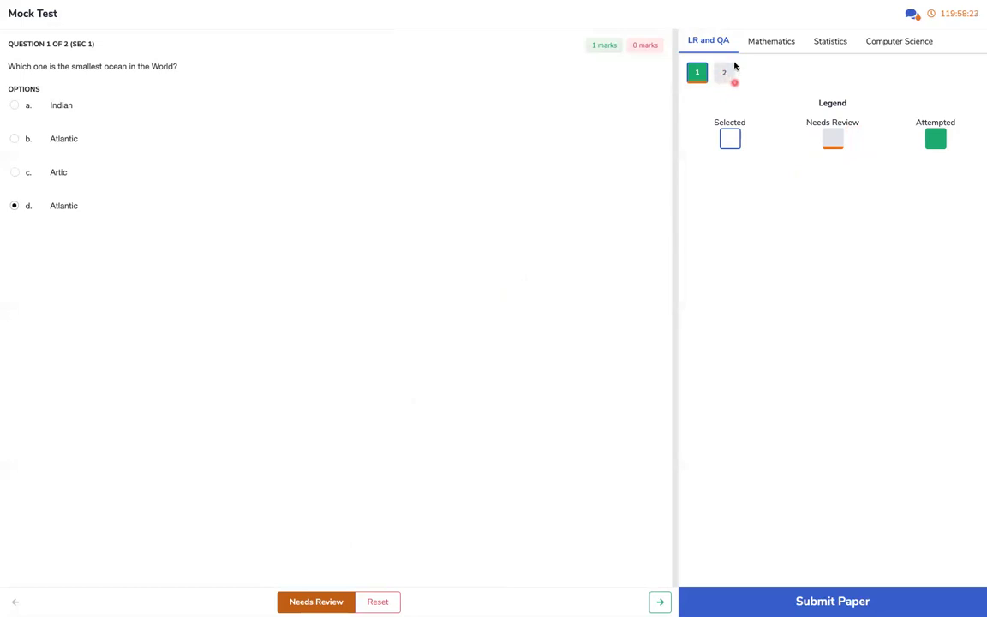
# View question 2 of the LR and QA section, return to question 1 and clear its chosen answer
pyautogui.click(724, 71)
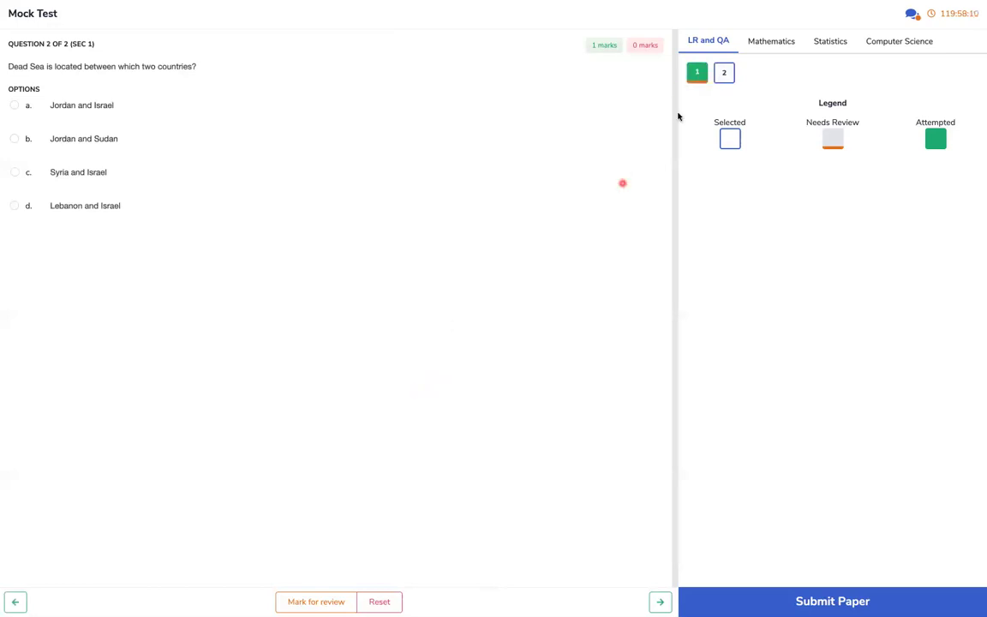
pyautogui.click(696, 74)
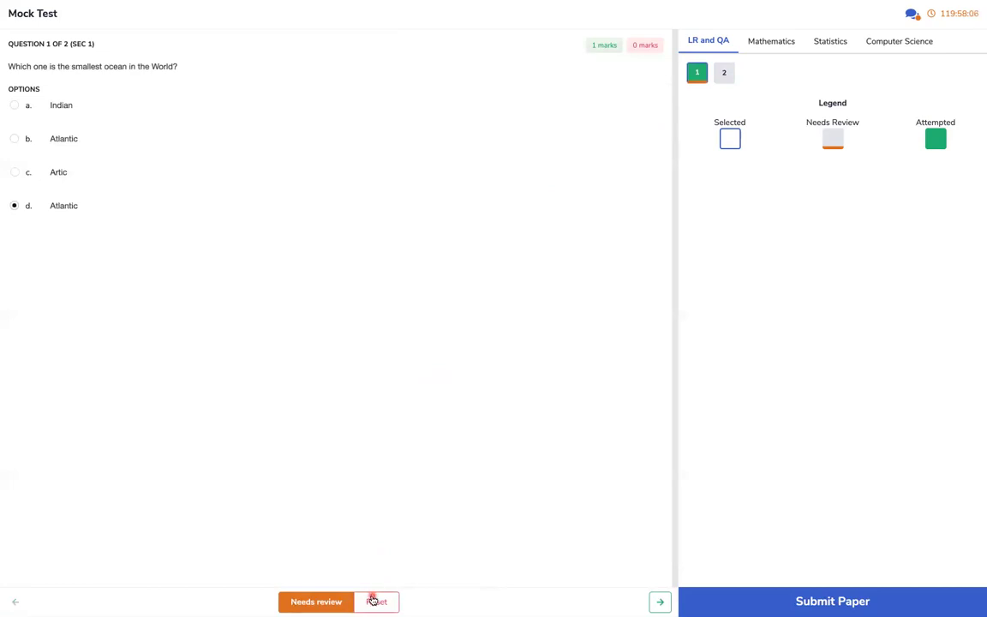
pyautogui.click(372, 601)
pyautogui.click(694, 72)
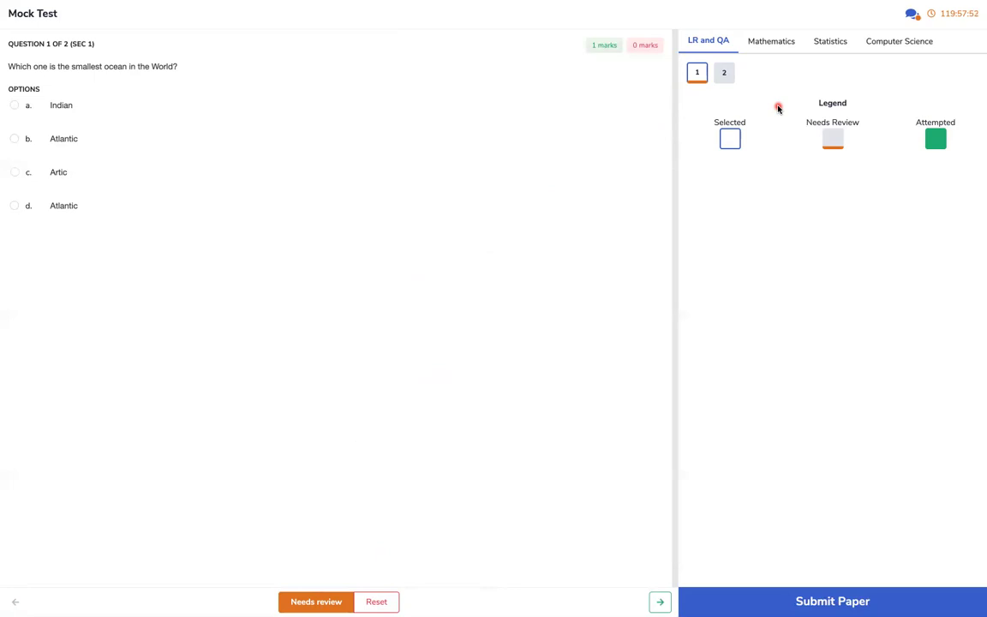
# Answer question 2 of LR and QA, about the Dead Sea, with option c, Syria and Israel
pyautogui.click(724, 74)
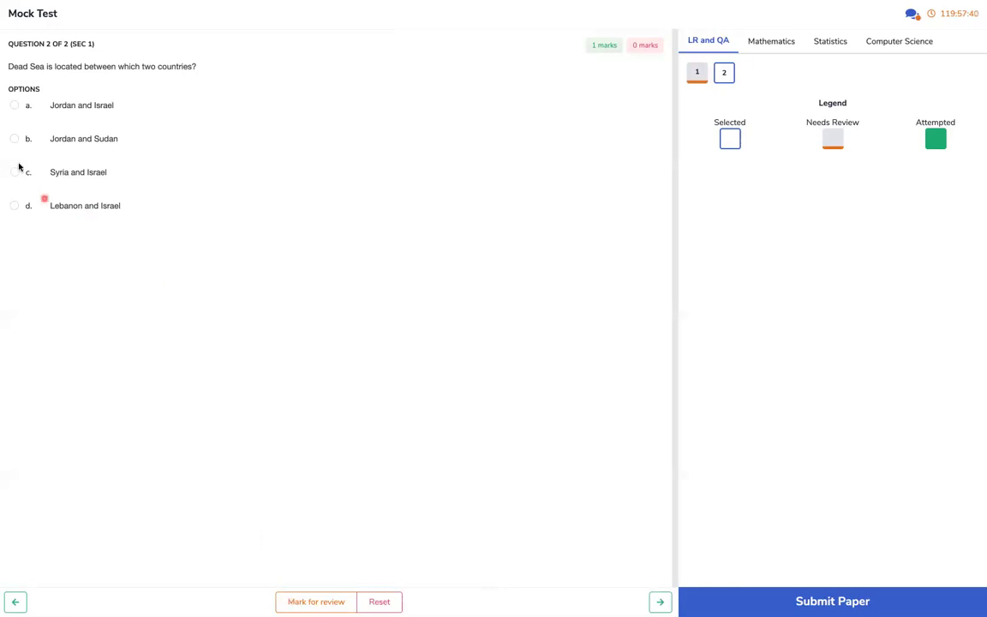
pyautogui.click(14, 172)
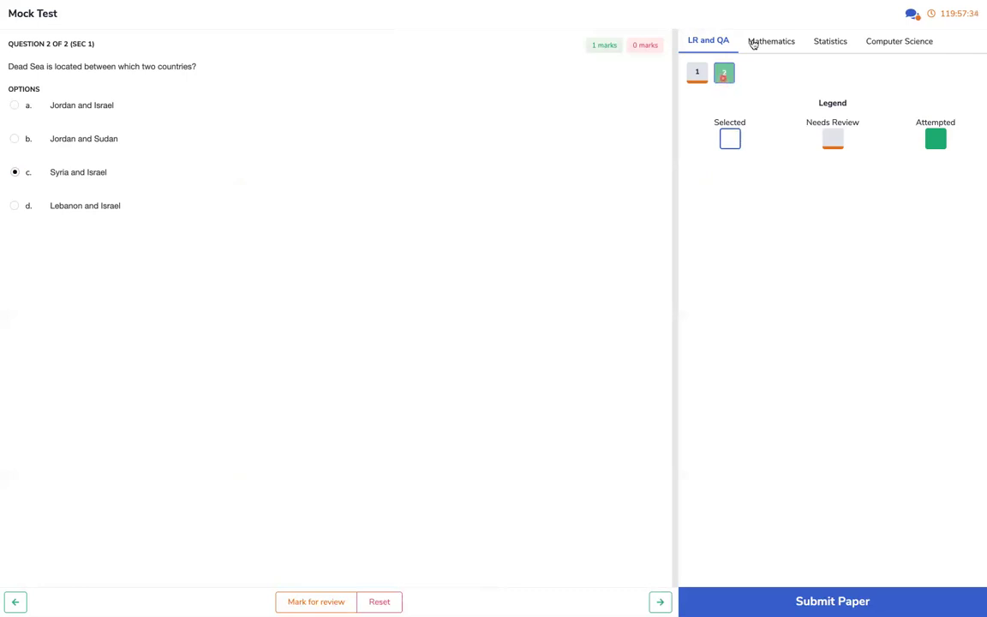
# View the Mathematics, Statistics and Computer Science sections of the test in turn
pyautogui.click(765, 45)
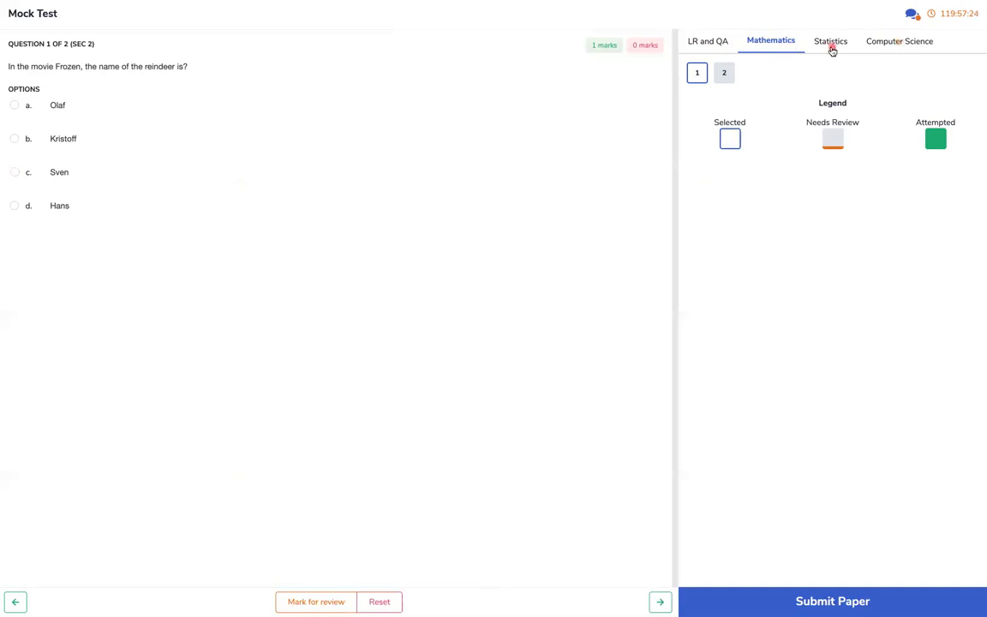
pyautogui.click(831, 47)
pyautogui.click(907, 45)
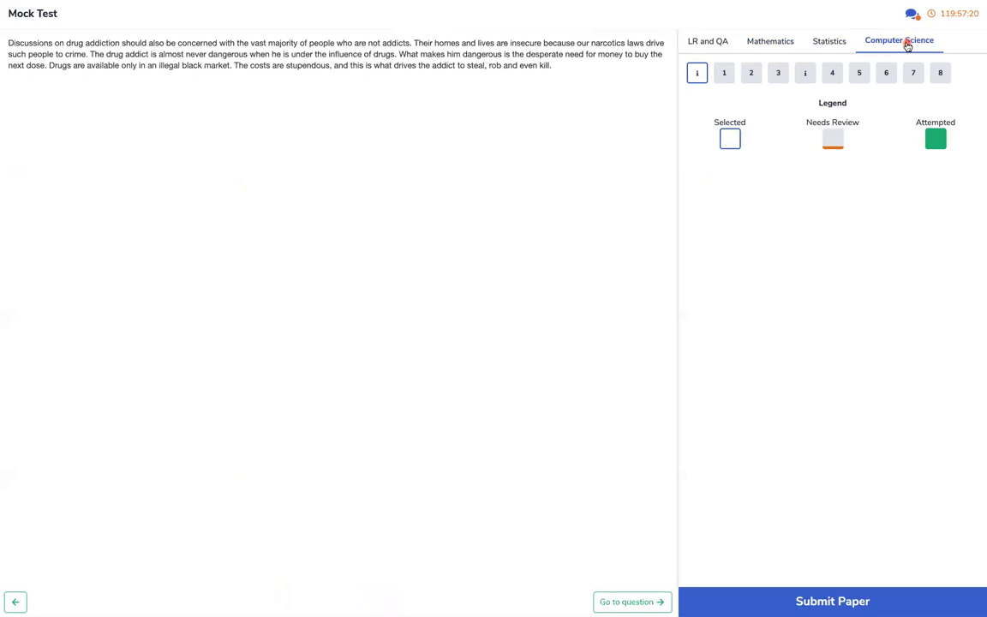
# Mark question 1 of the Mathematics section for review and answer question 2 with option c, Andes
pyautogui.click(775, 41)
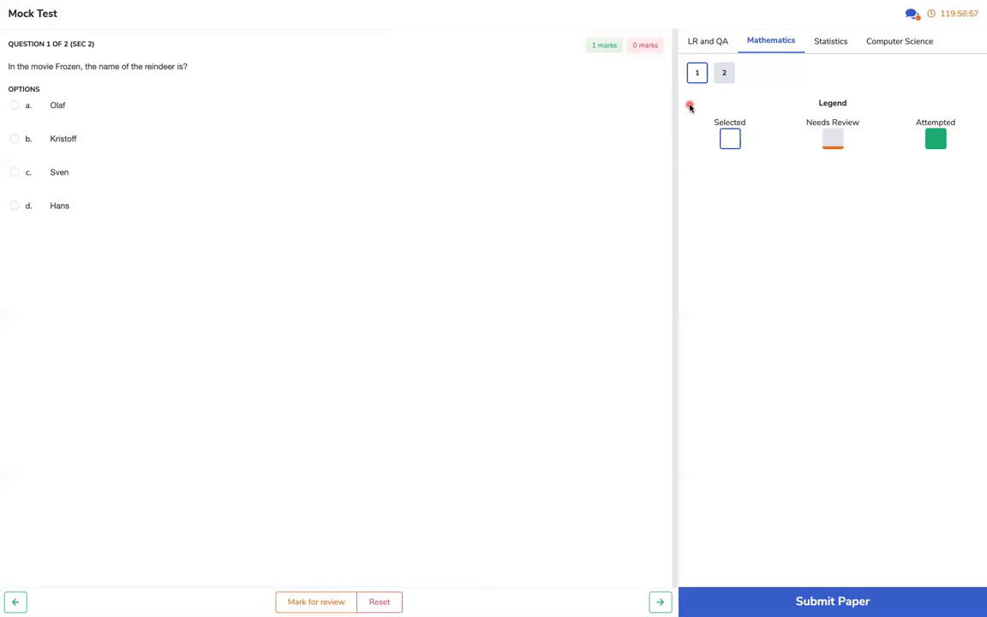
pyautogui.click(726, 75)
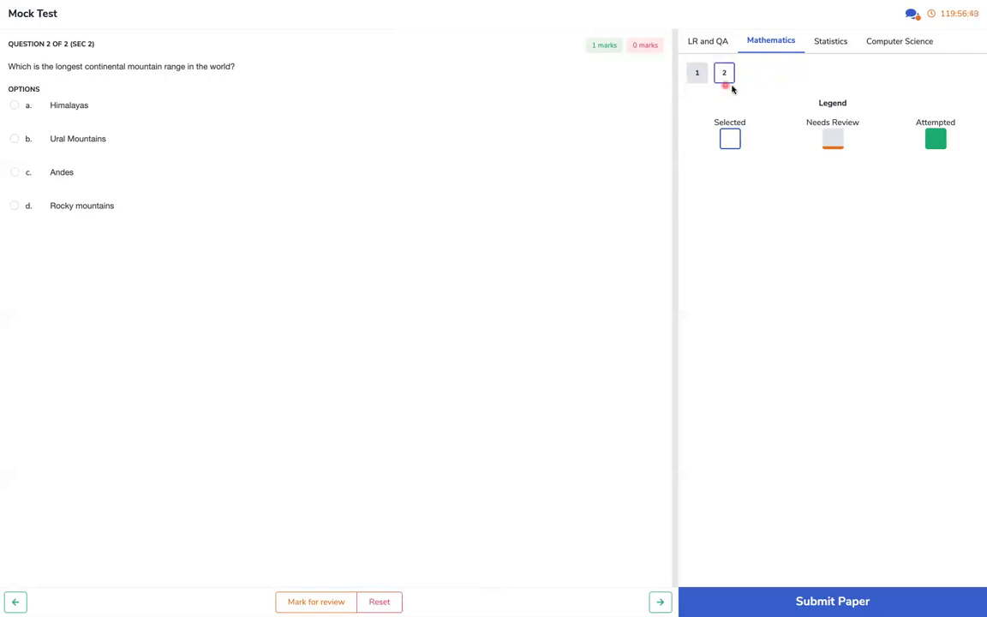
pyautogui.click(698, 76)
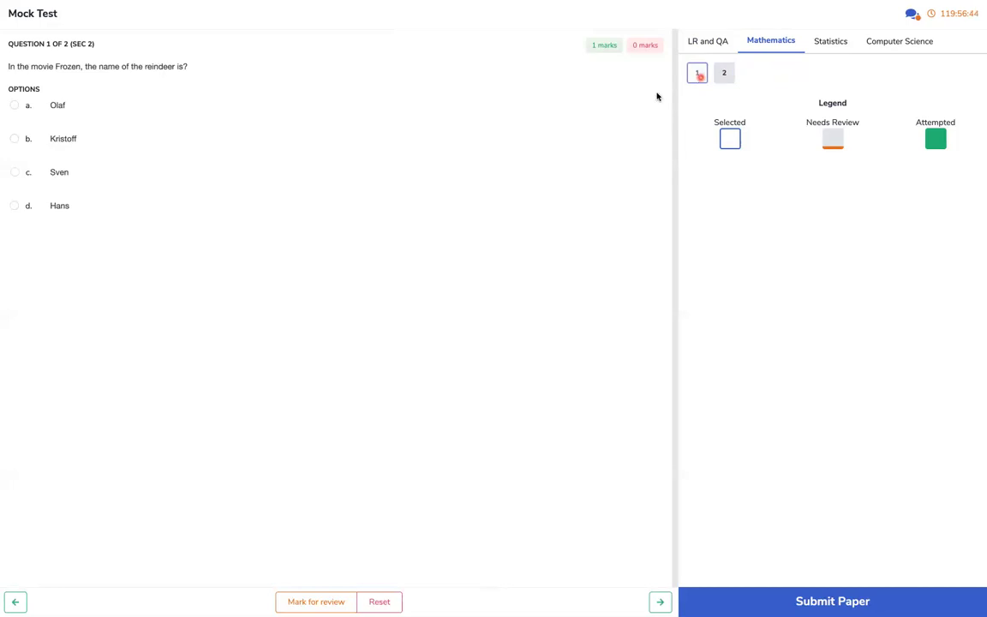
pyautogui.click(317, 600)
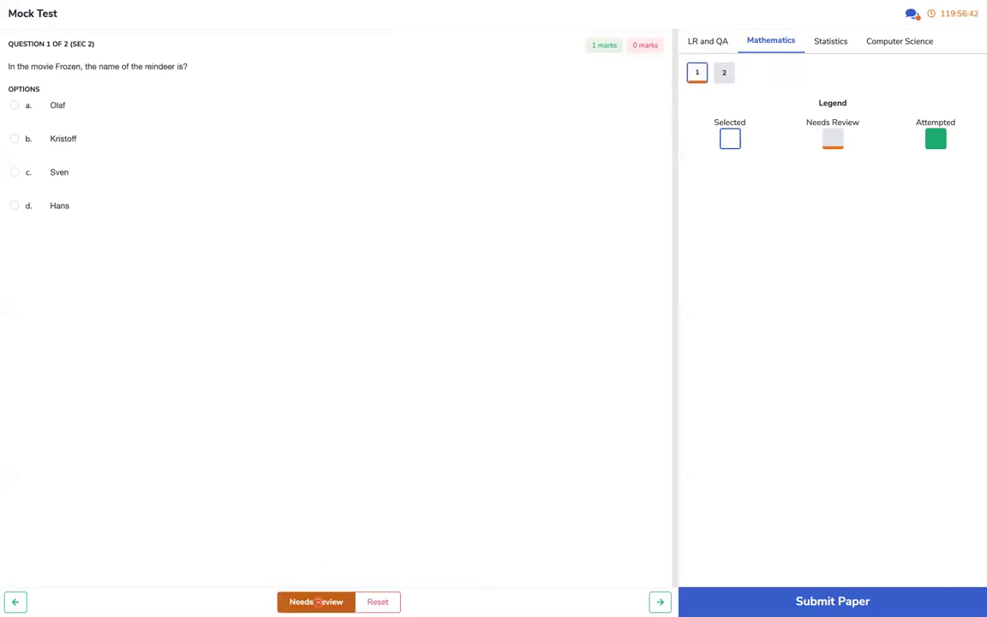
pyautogui.click(725, 76)
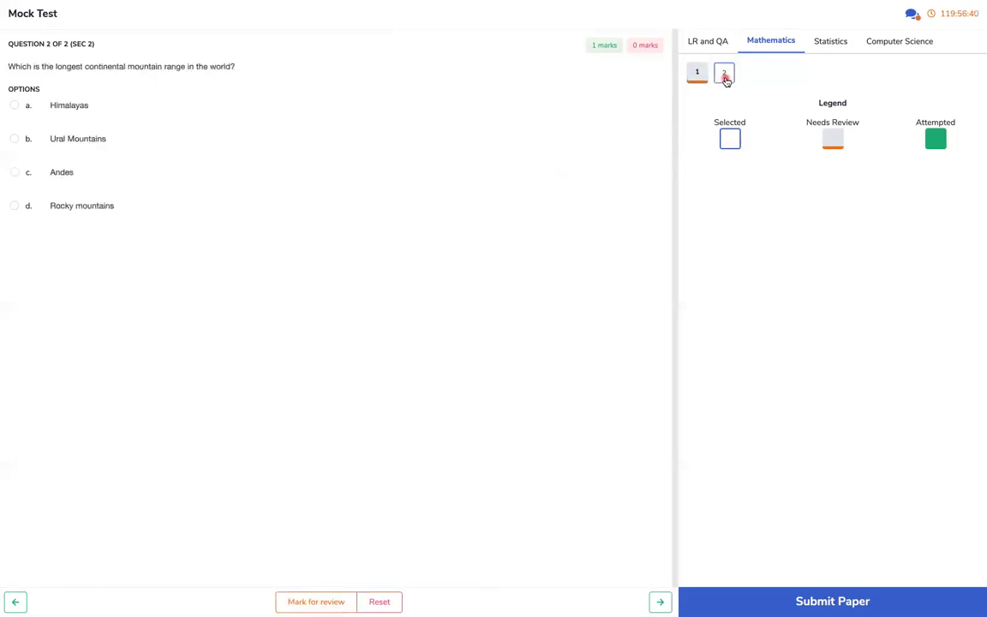
pyautogui.click(14, 175)
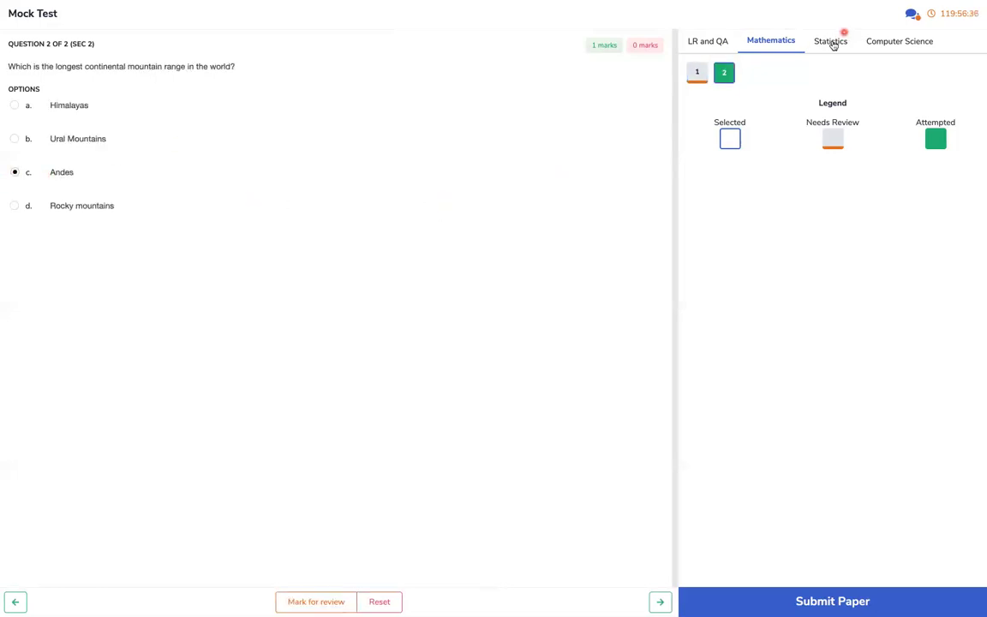
# Look at the Statistics section, return to LR and QA, and open the Computer Science section
pyautogui.click(831, 42)
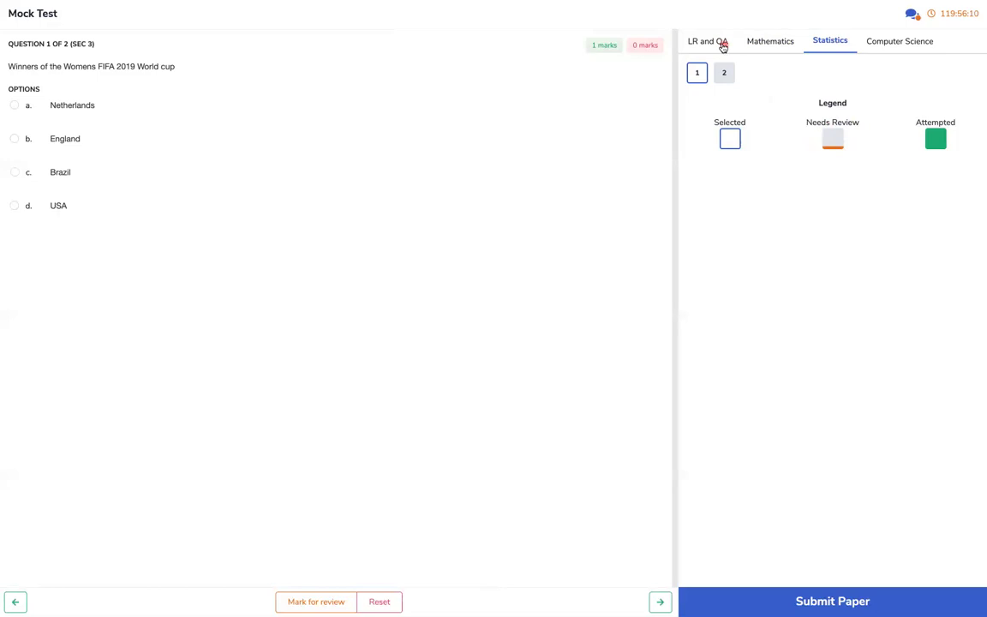
pyautogui.click(722, 47)
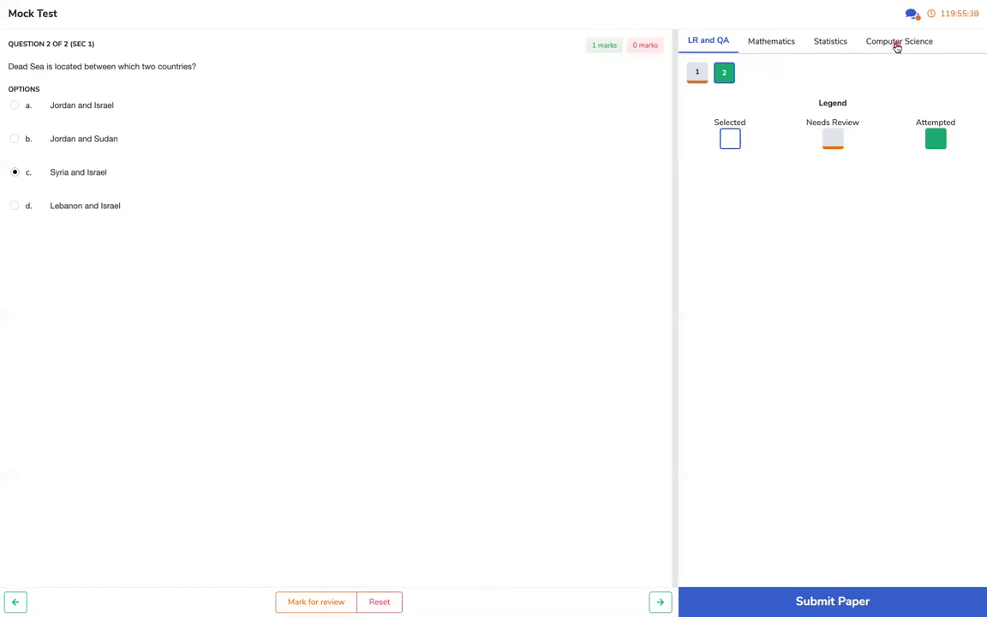
pyautogui.click(896, 46)
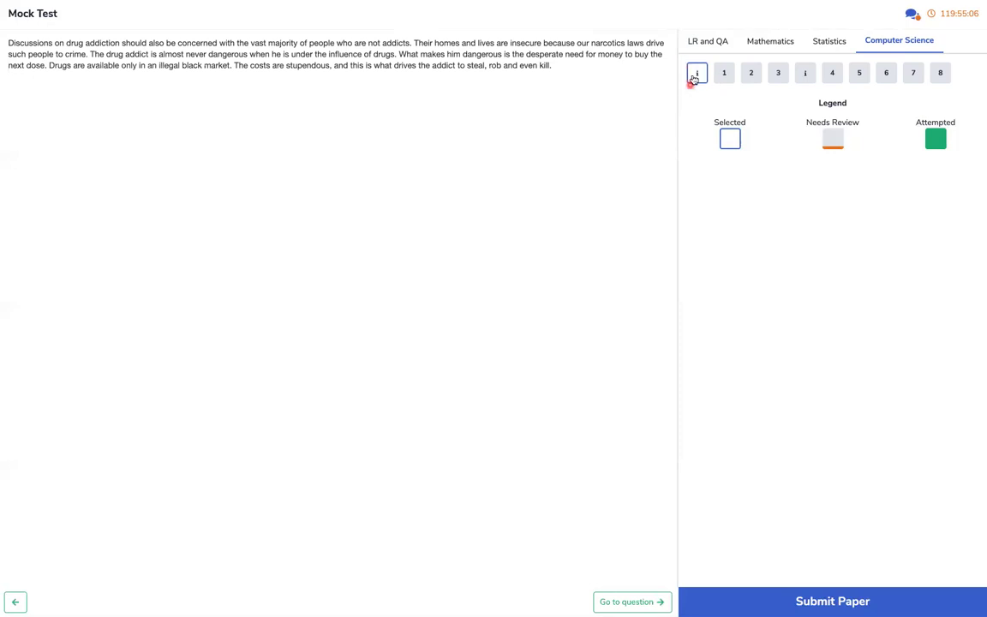
# Look through Computer Science questions 1 to 3 with their drug addiction passage, and questions 4 to 8 with their Marie Curie passage
pyautogui.click(725, 80)
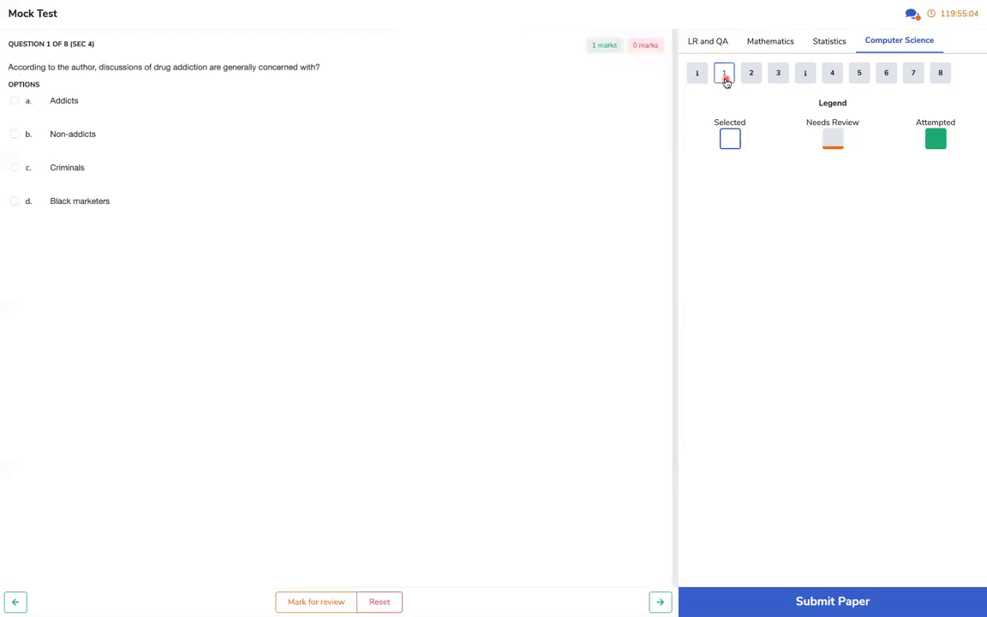
pyautogui.click(757, 81)
pyautogui.click(774, 78)
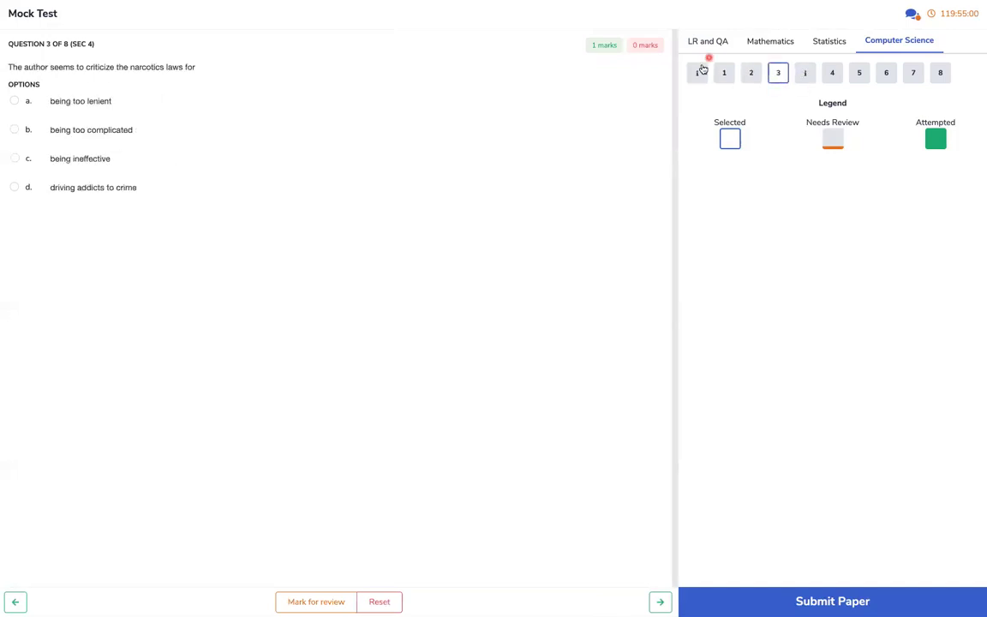
pyautogui.click(699, 73)
pyautogui.click(805, 74)
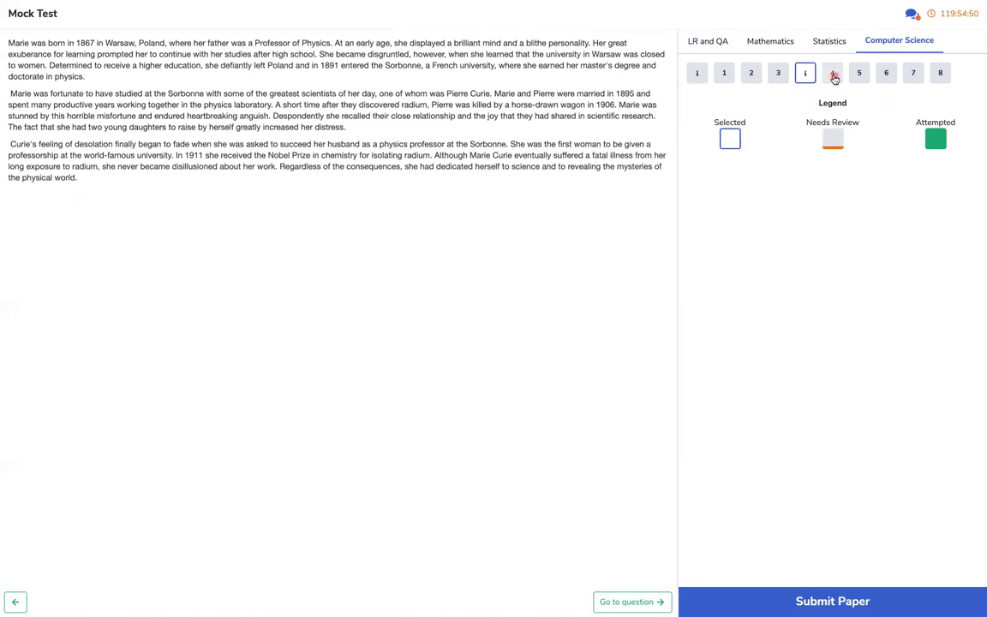
pyautogui.click(832, 74)
pyautogui.click(856, 77)
pyautogui.click(885, 76)
pyautogui.click(913, 79)
pyautogui.click(938, 79)
# Go through both Computer Science passages and their questions again in order, from the first passage to question 8
pyautogui.click(698, 76)
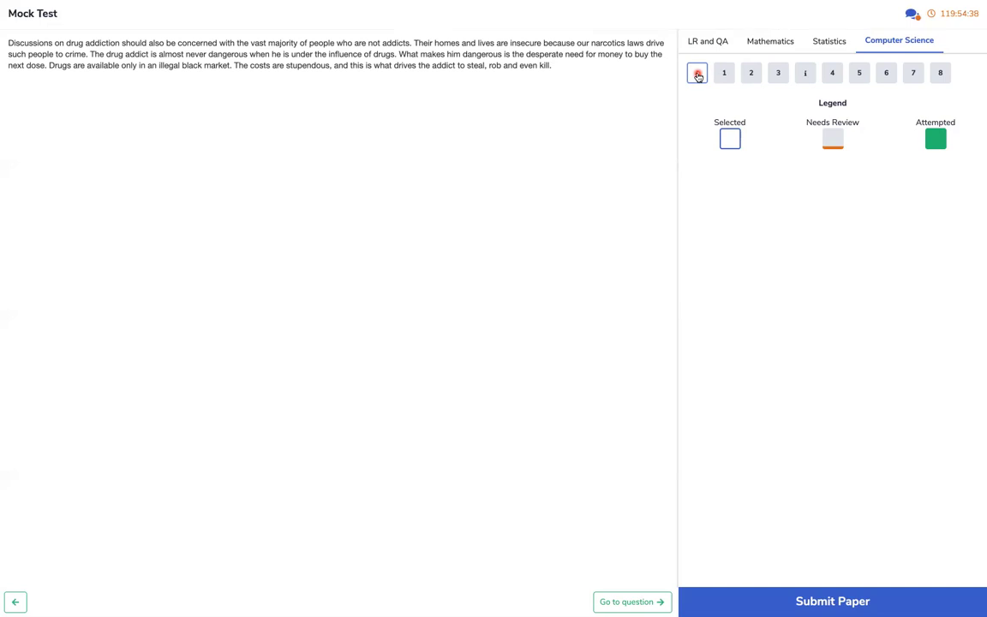
pyautogui.click(723, 75)
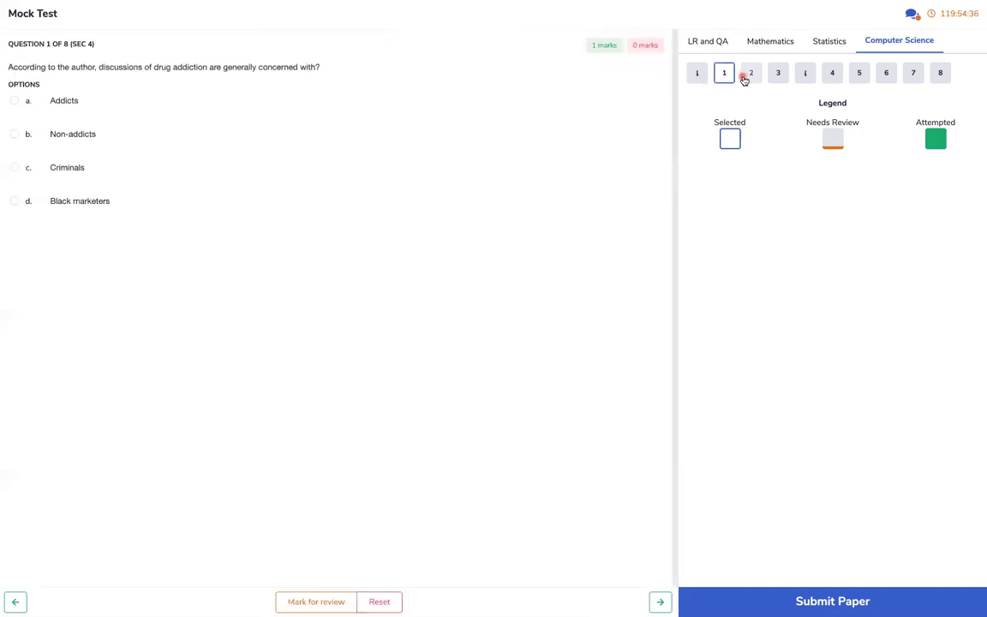
pyautogui.click(745, 78)
pyautogui.click(774, 80)
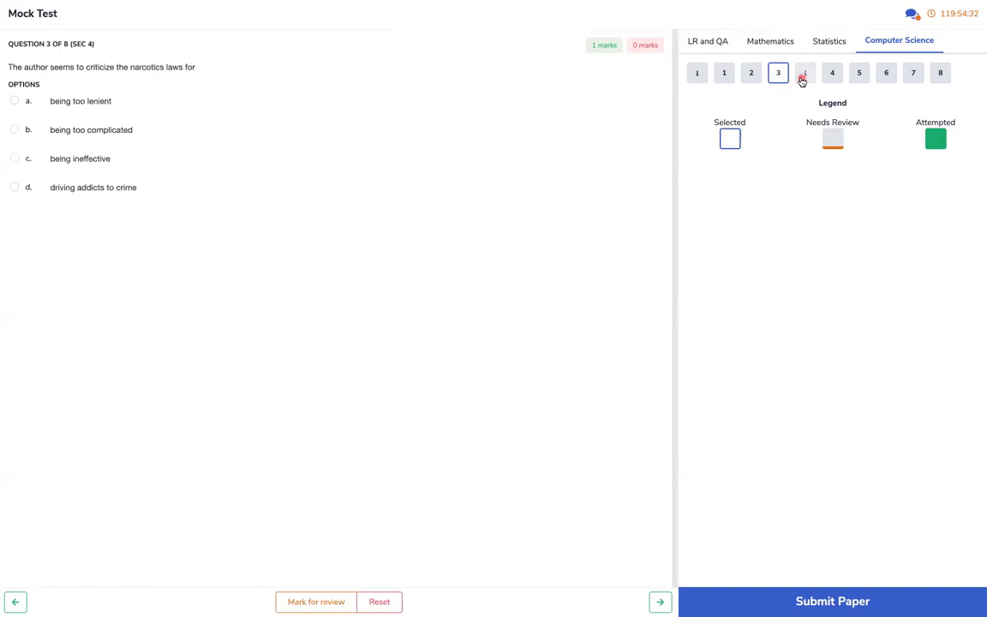
pyautogui.click(802, 79)
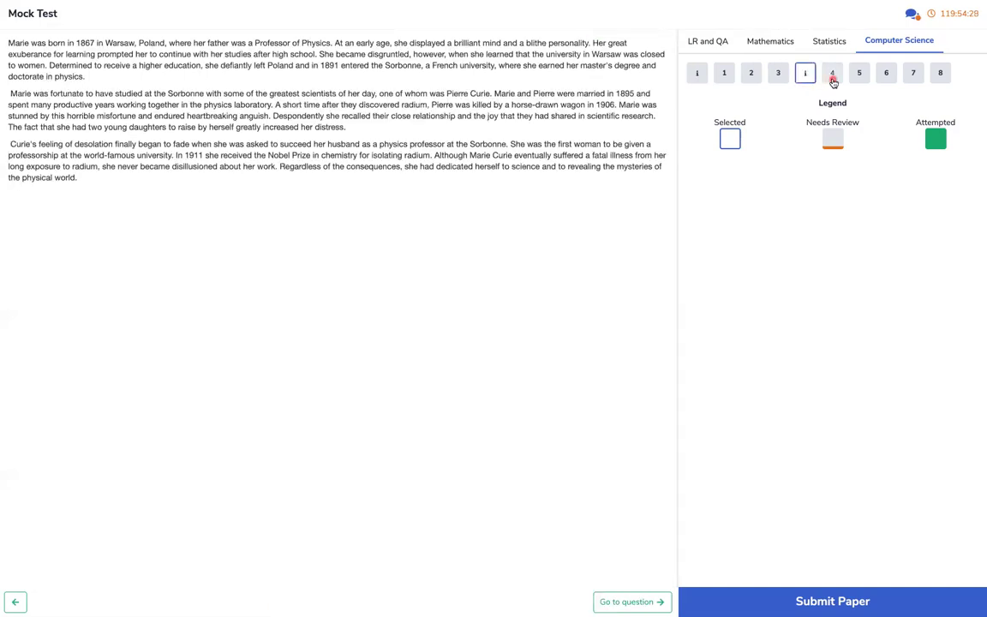
pyautogui.click(832, 80)
pyautogui.click(857, 82)
pyautogui.click(885, 81)
pyautogui.click(911, 82)
pyautogui.click(935, 82)
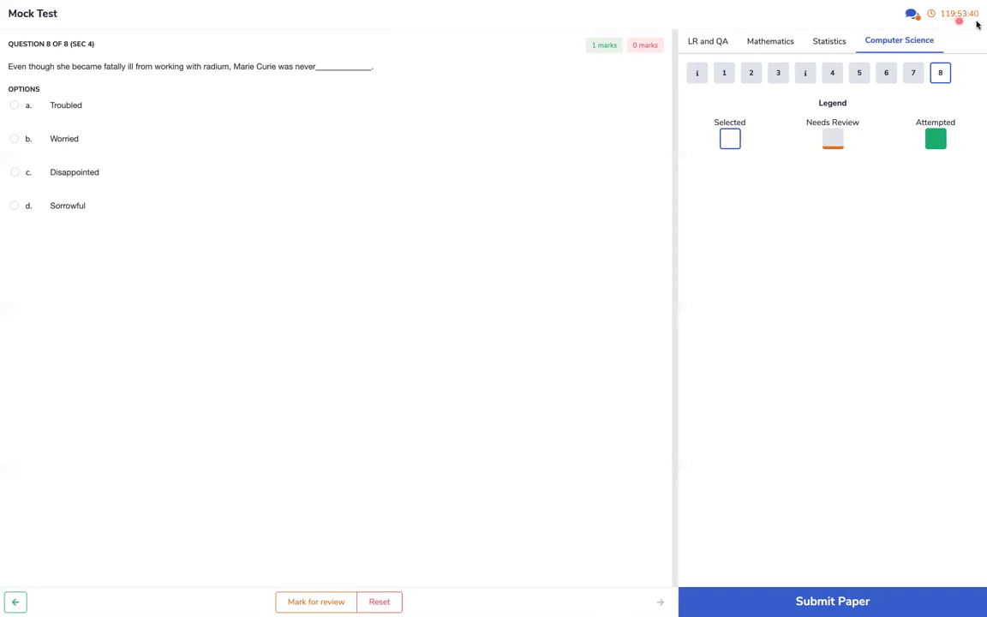
# Open the test's chat and send the two messages "Hello" and "I have a question"
pyautogui.click(912, 14)
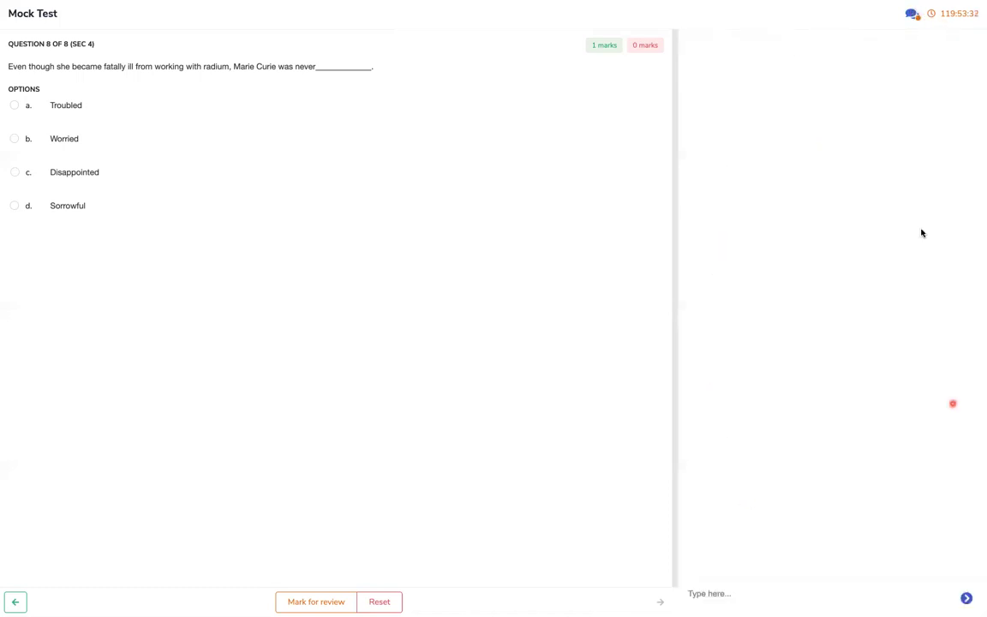
pyautogui.click(709, 592)
pyautogui.write('Hello')
pyautogui.press('Return')
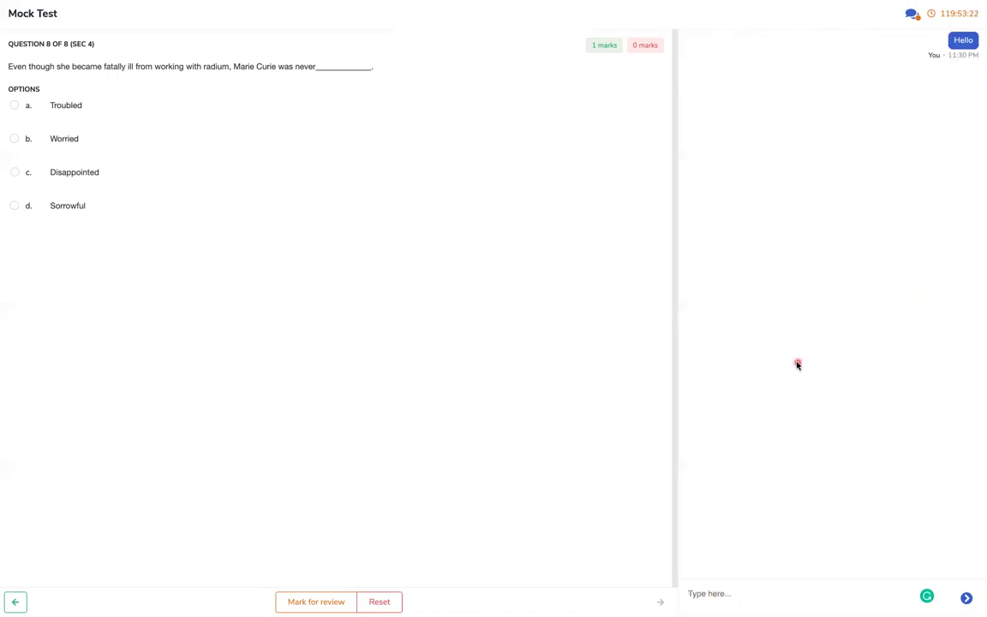
pyautogui.write('I have a question')
pyautogui.hotkey('shift', 'Return')
pyautogui.press('Return')
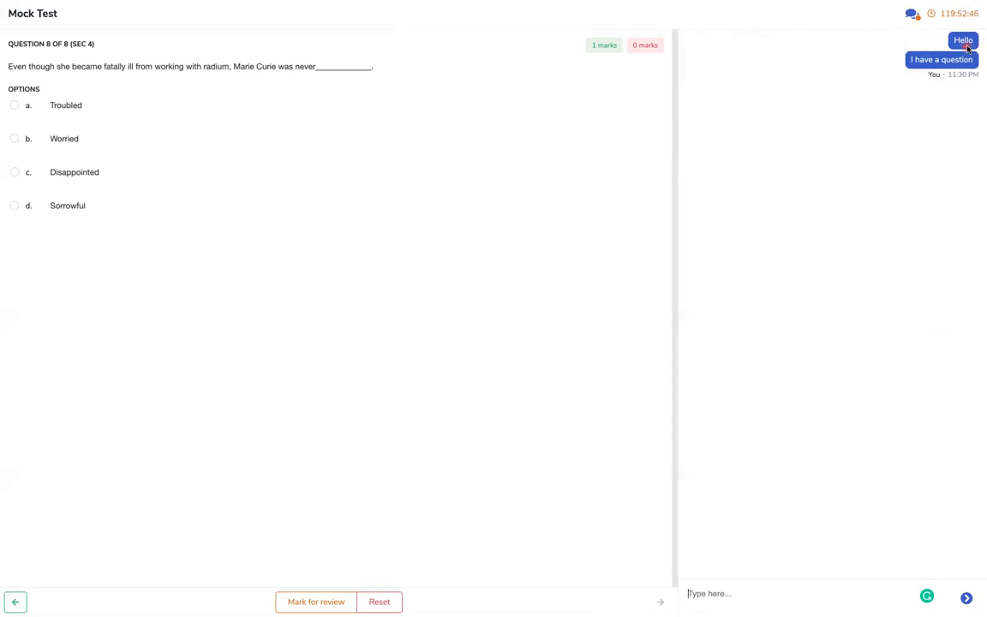
# Send the chat message "Question number 8 has an error. The options given do not match the question." and return to the question overview
pyautogui.click(762, 346)
pyautogui.click(725, 486)
pyautogui.write('Question number ')
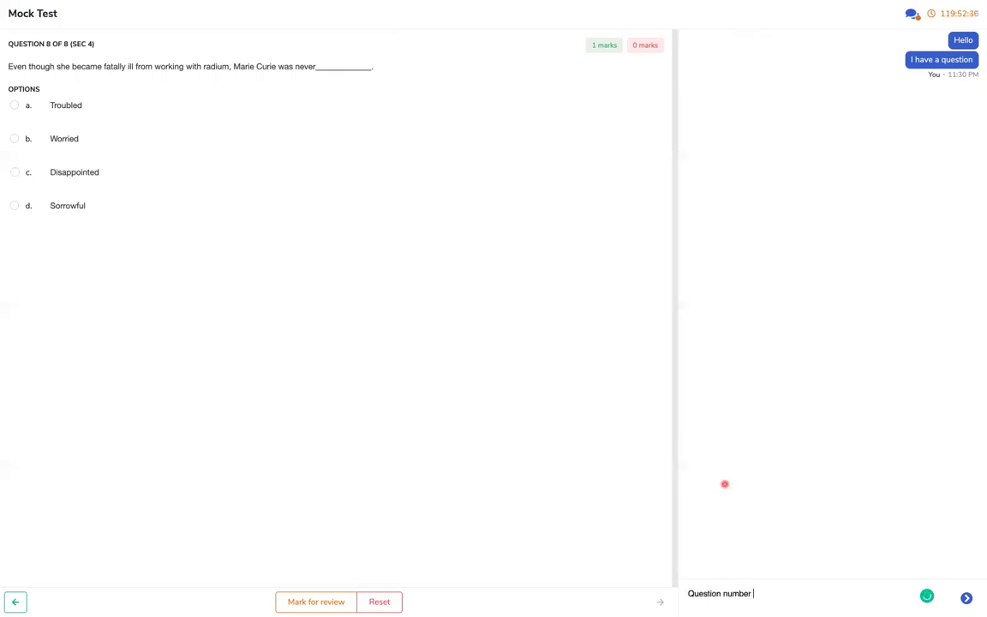
pyautogui.write('8 has an error. The options d')
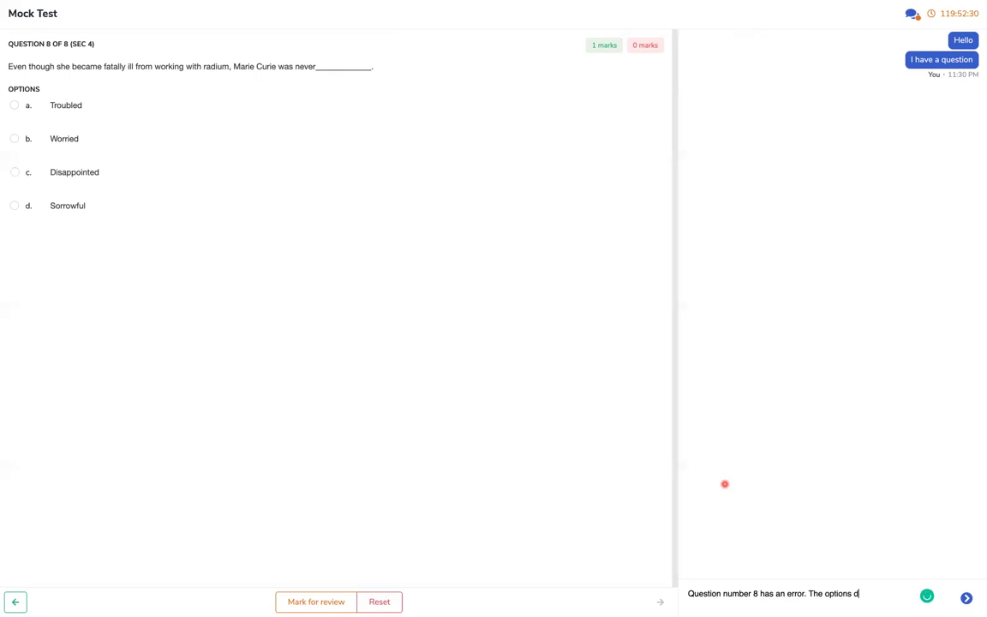
pyautogui.press('BackSpace')
pyautogui.write('given do not match the')
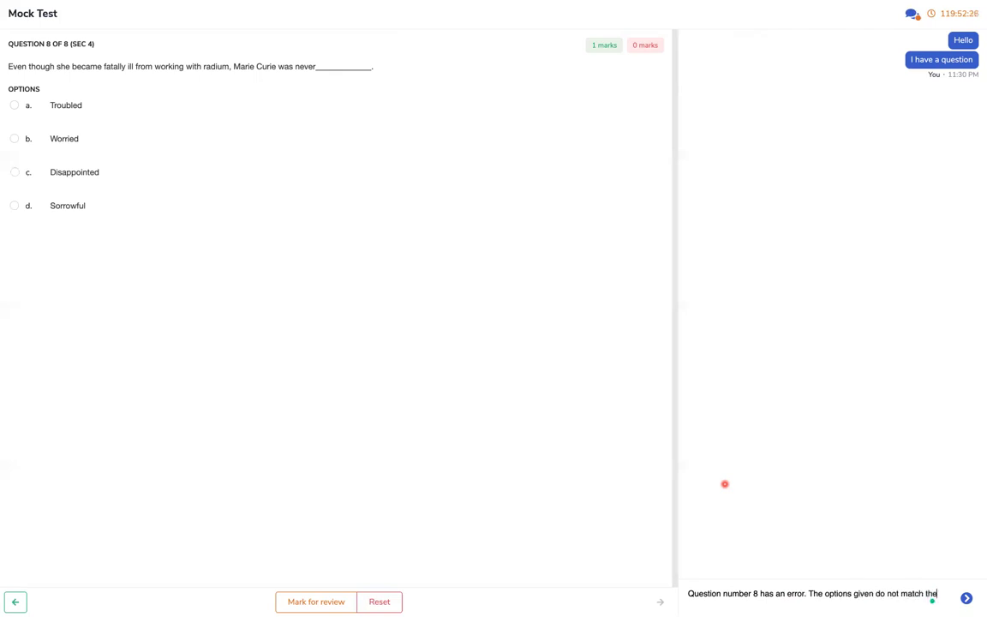
pyautogui.write(' question.')
pyautogui.press('Return')
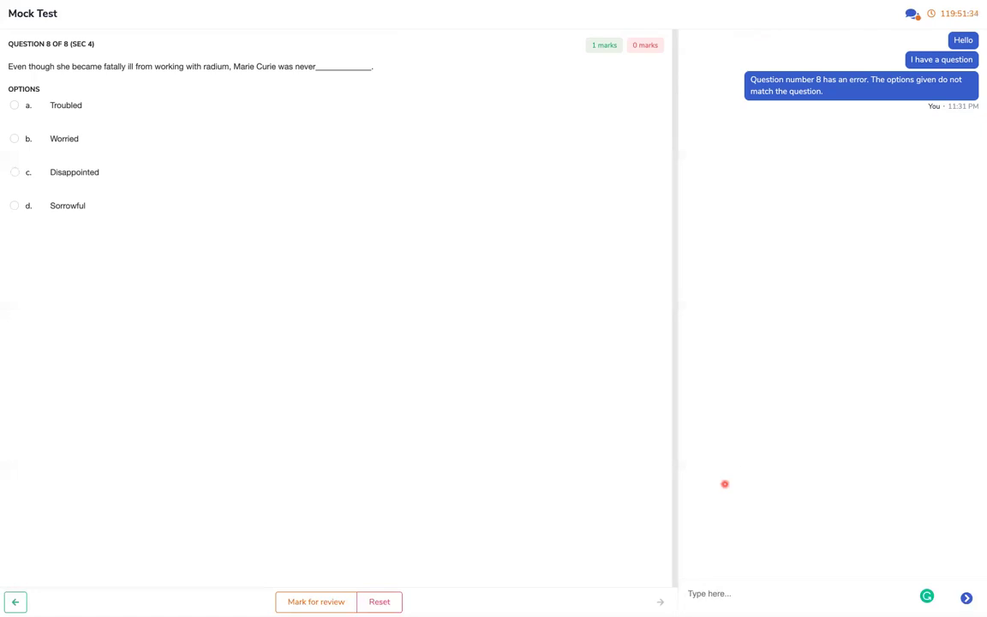
pyautogui.click(913, 20)
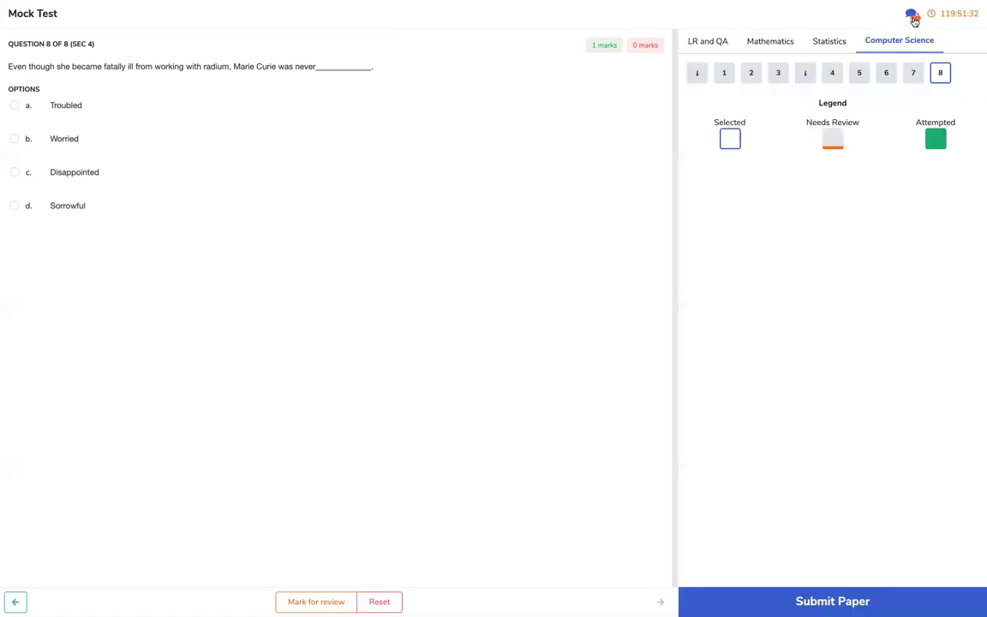